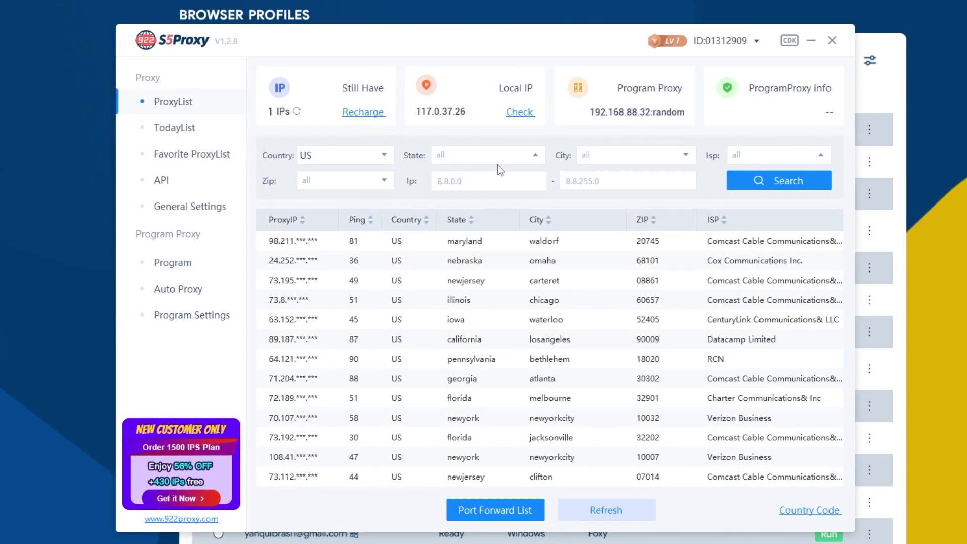
Filter US proxies to washington&d.c., adamsmorgan, Belzoni Cable& LLC and zip 24219.
left_click(445, 184)
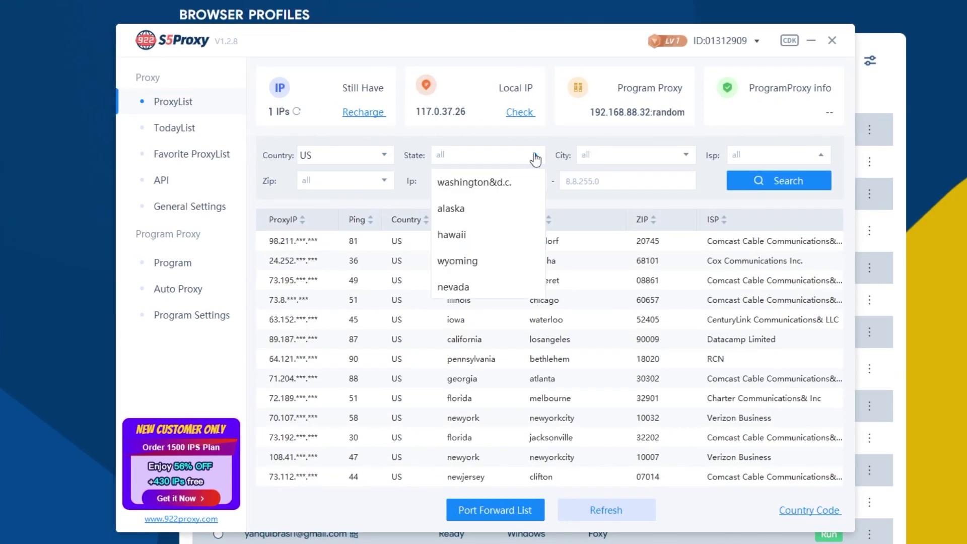
left_click(515, 184)
left_click(683, 156)
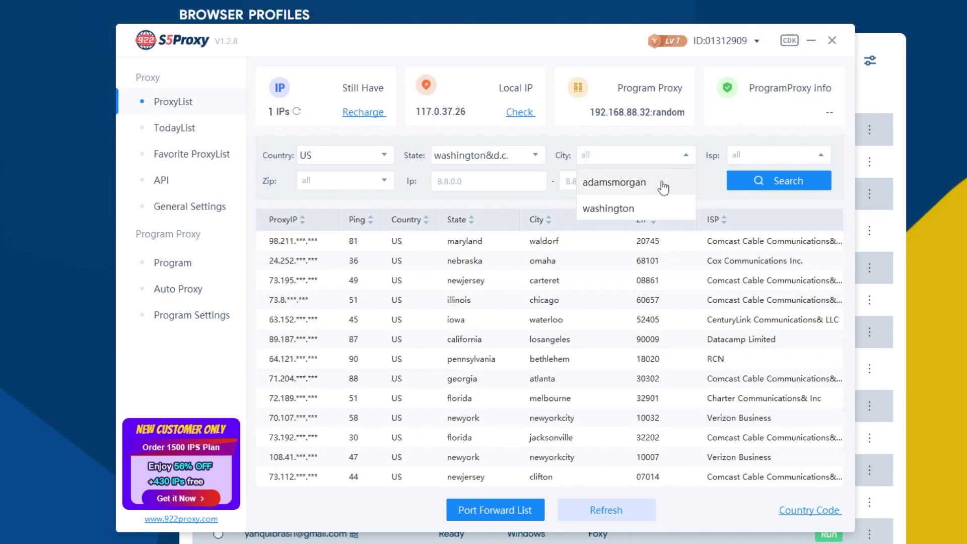
left_click(657, 183)
left_click(821, 162)
left_click(806, 183)
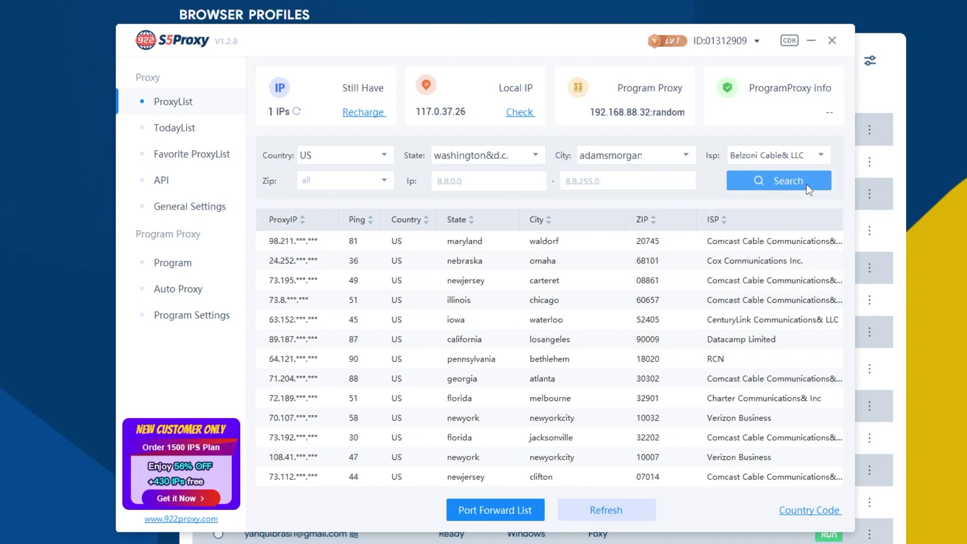
left_click(368, 181)
left_click(355, 222)
Fill in the IP range fields and search for matching proxies.
left_click(473, 182)
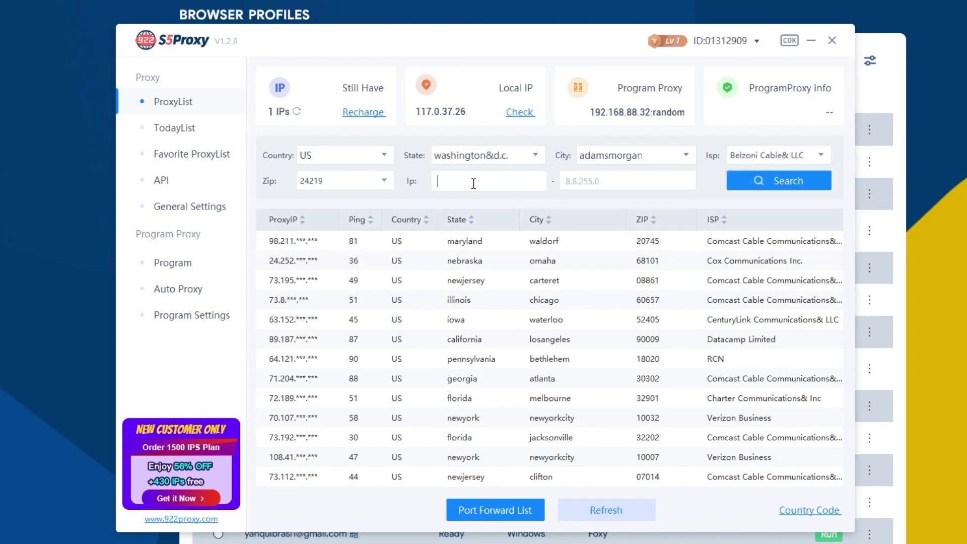
left_click(625, 179)
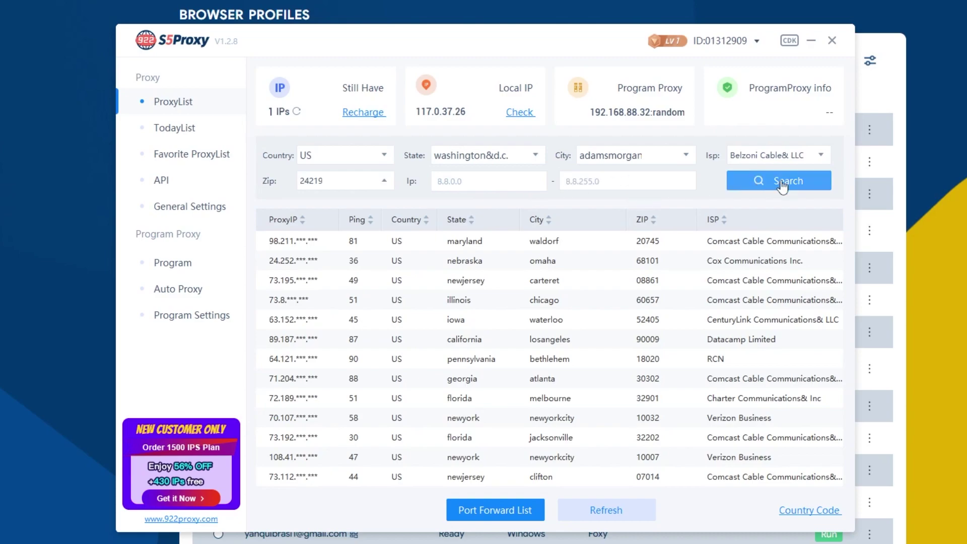
left_click(766, 181)
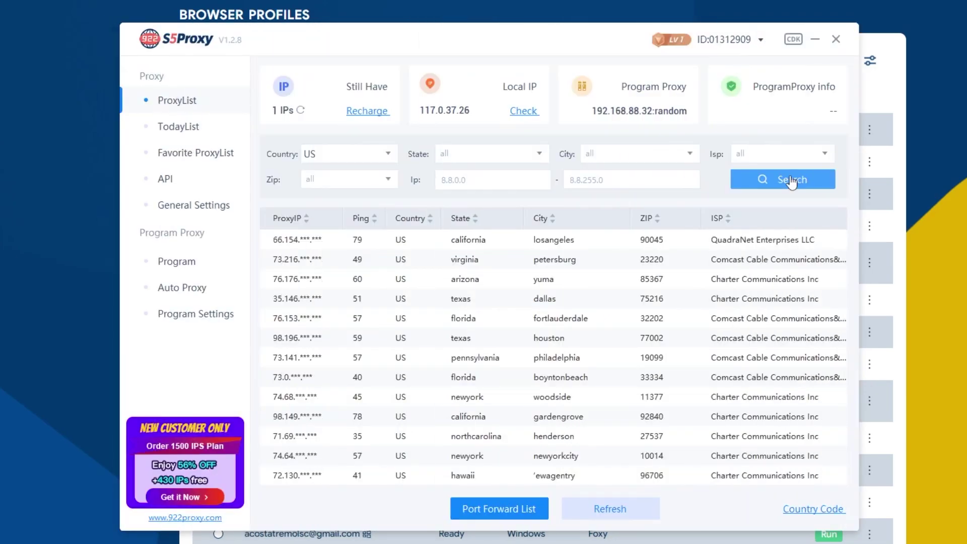
Search the US list again and forward the Illinois proxy to local port 30001.
left_click(793, 181)
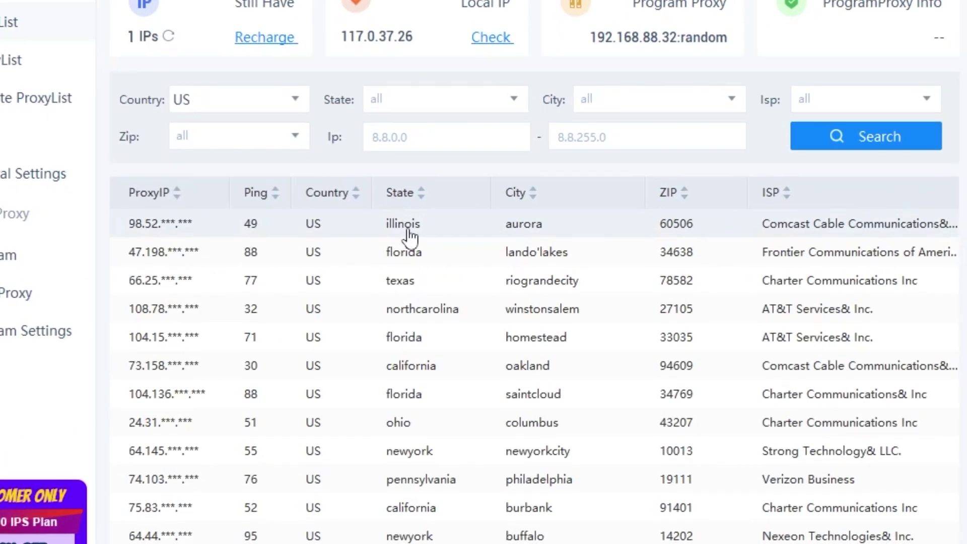
right_click(411, 236)
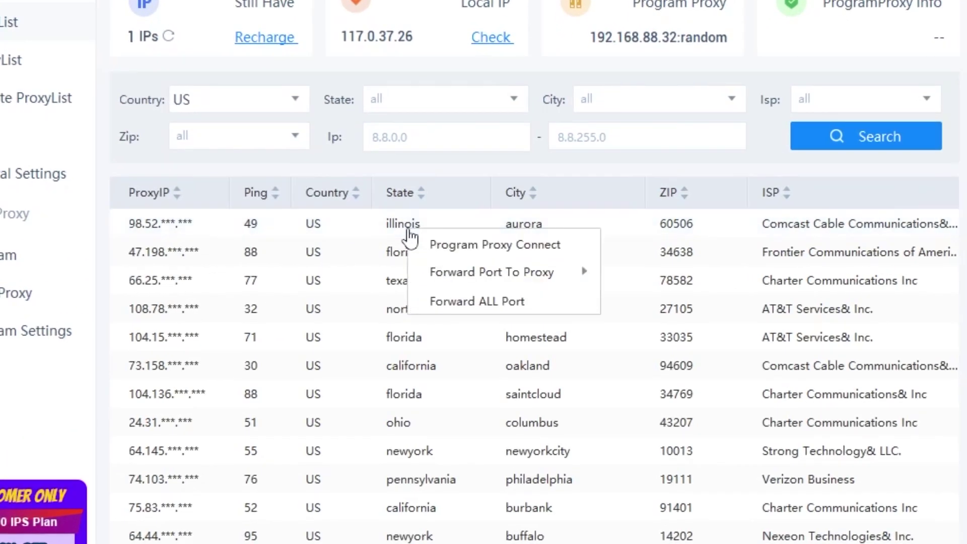
mouse_move(474, 275)
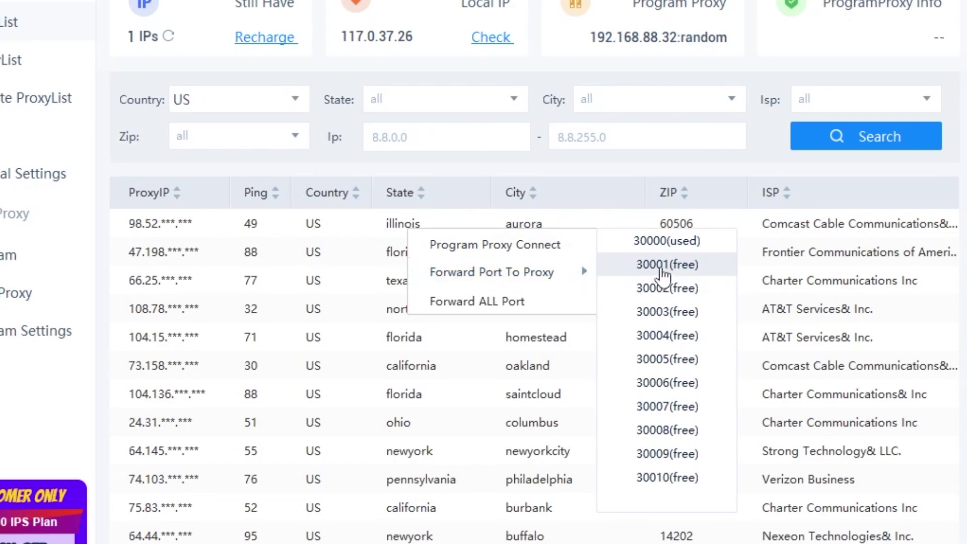
left_click(667, 246)
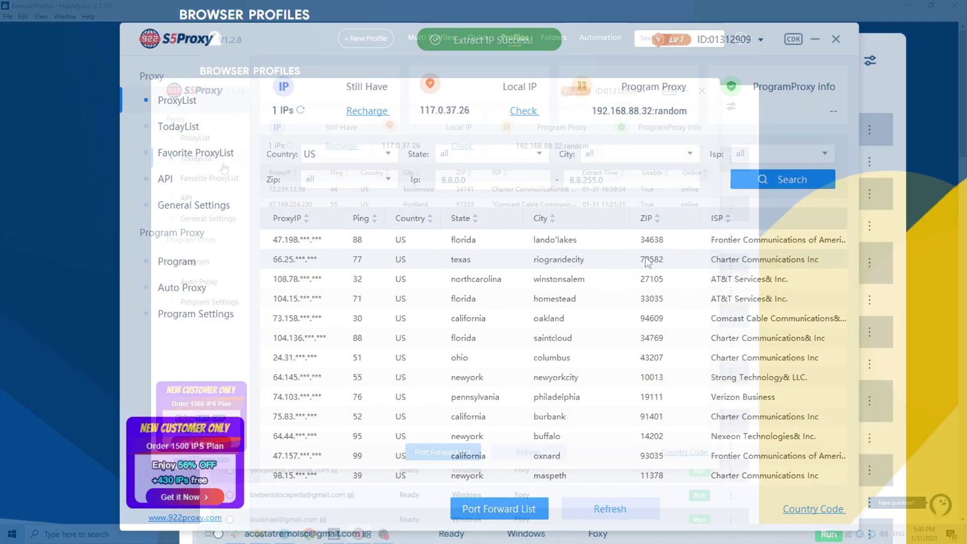
Add today's extracted proxies to the favorites list and view the Favorite ProxyList.
left_click(215, 133)
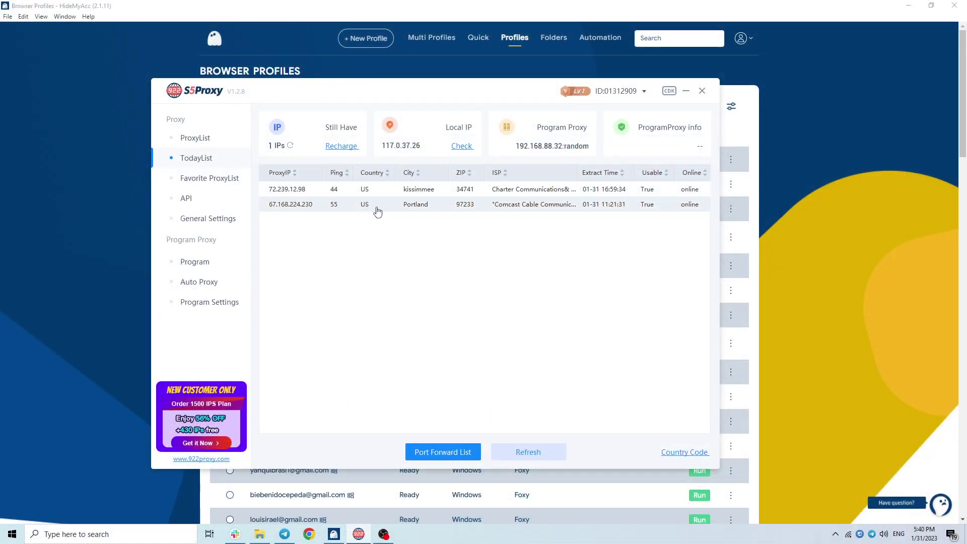
right_click(394, 203)
left_click(421, 227)
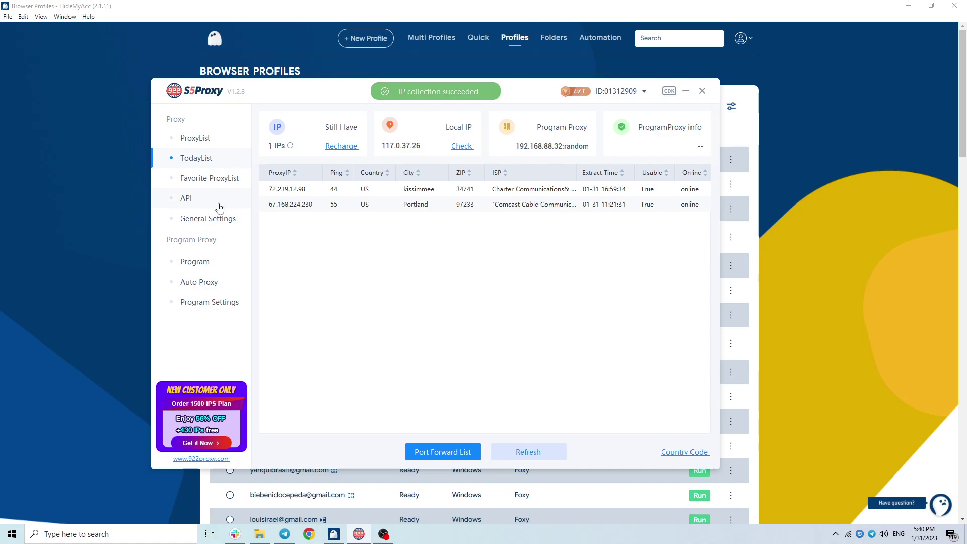
left_click(209, 179)
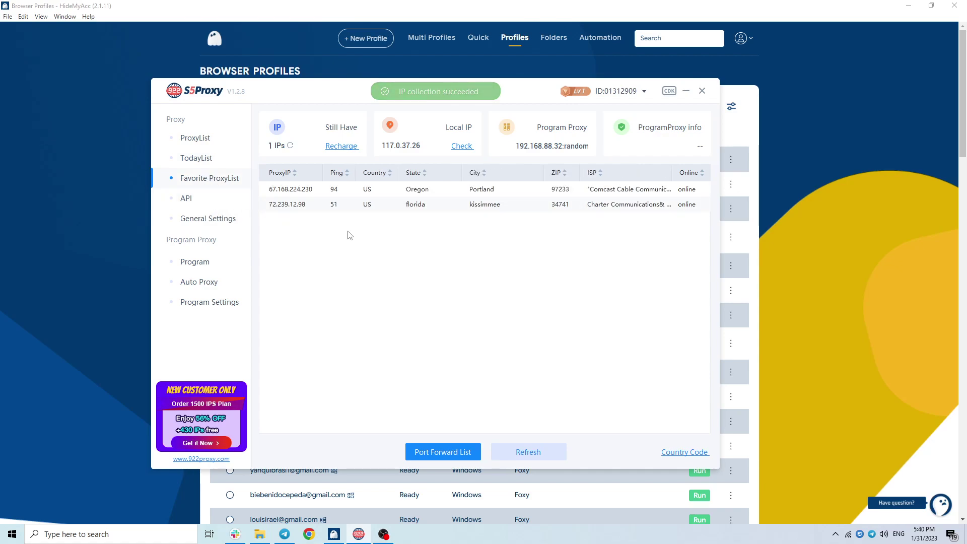
Set the General Settings forwarding port range to 30000–30010 and confirm.
left_click(235, 218)
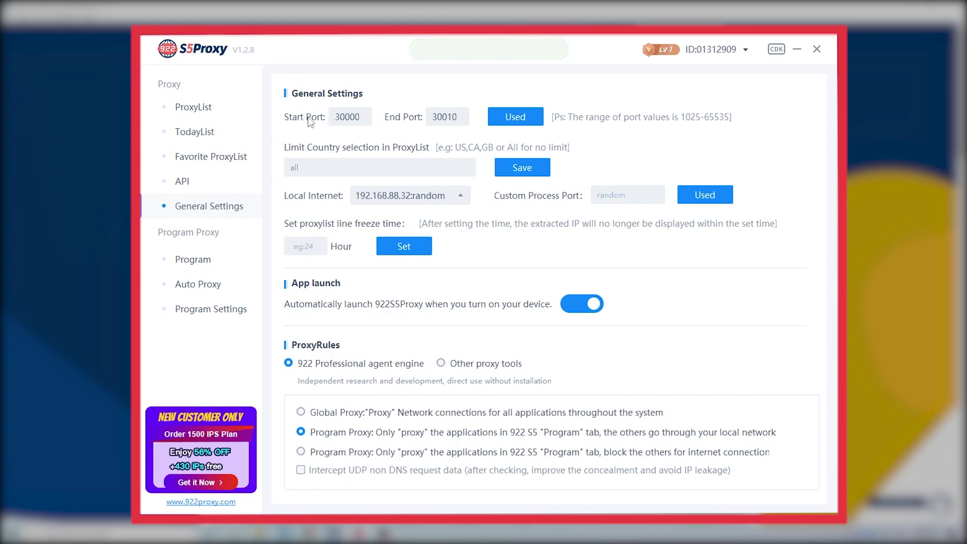
left_click_drag(460, 116, 429, 118)
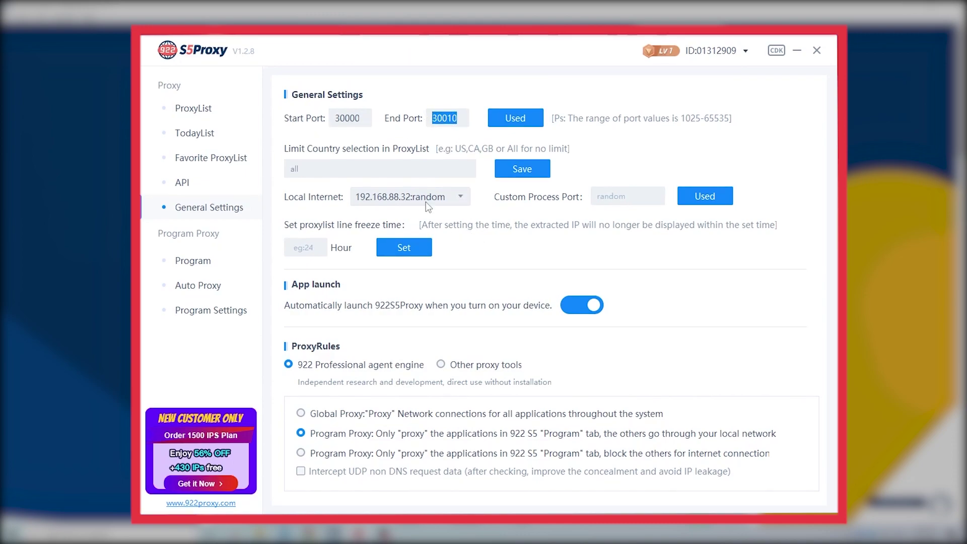
left_click(527, 121)
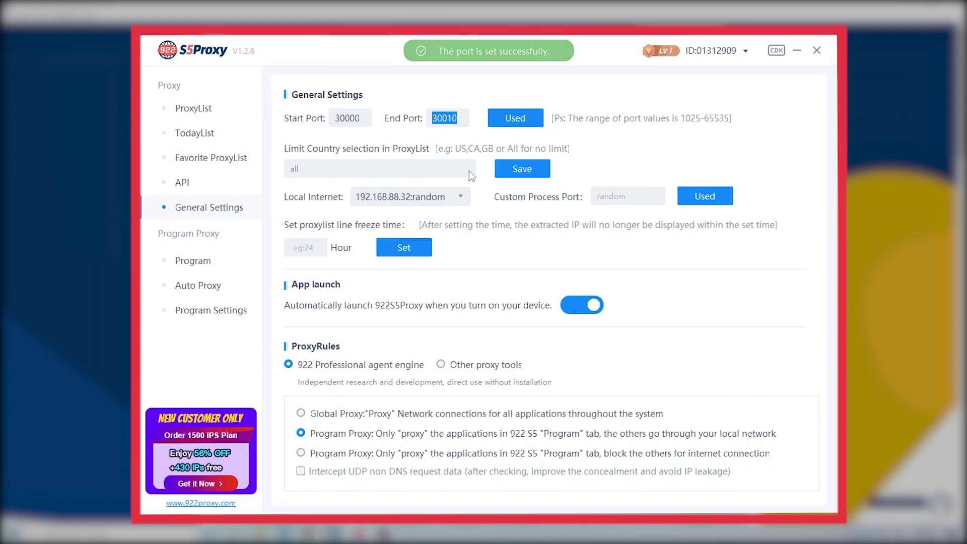
left_click(382, 167)
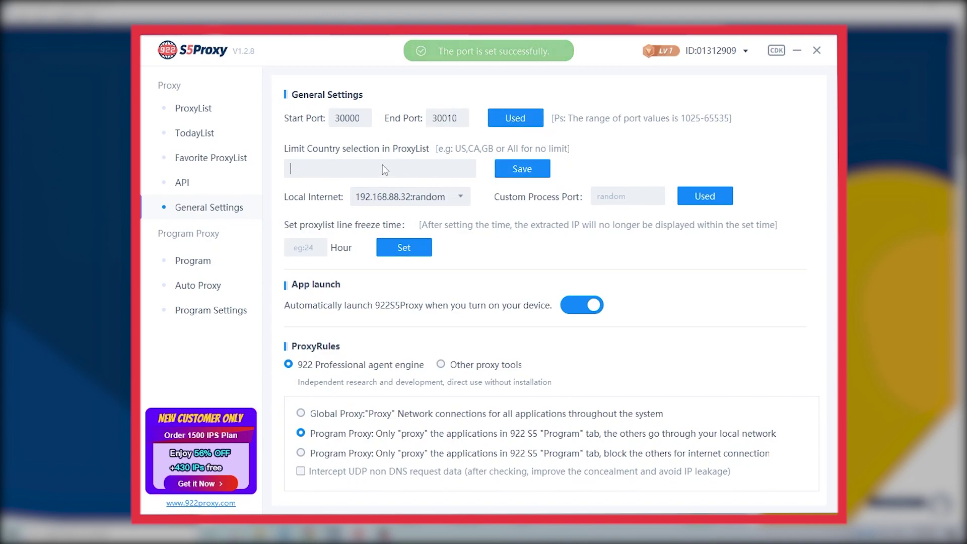
Choose 127.0.0.1 as local internet and copy the forwarded proxy address for port 30000.
left_click(454, 198)
left_click(444, 244)
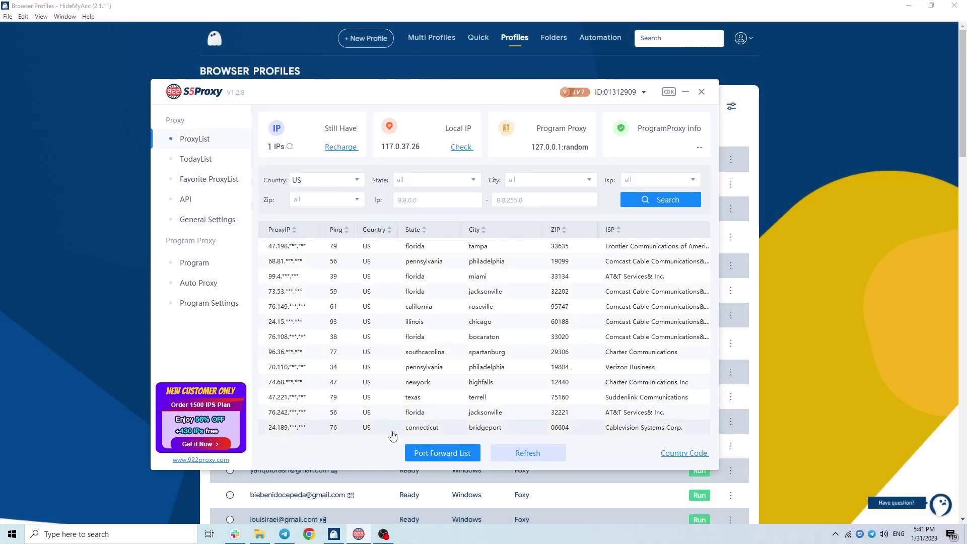
left_click(426, 454)
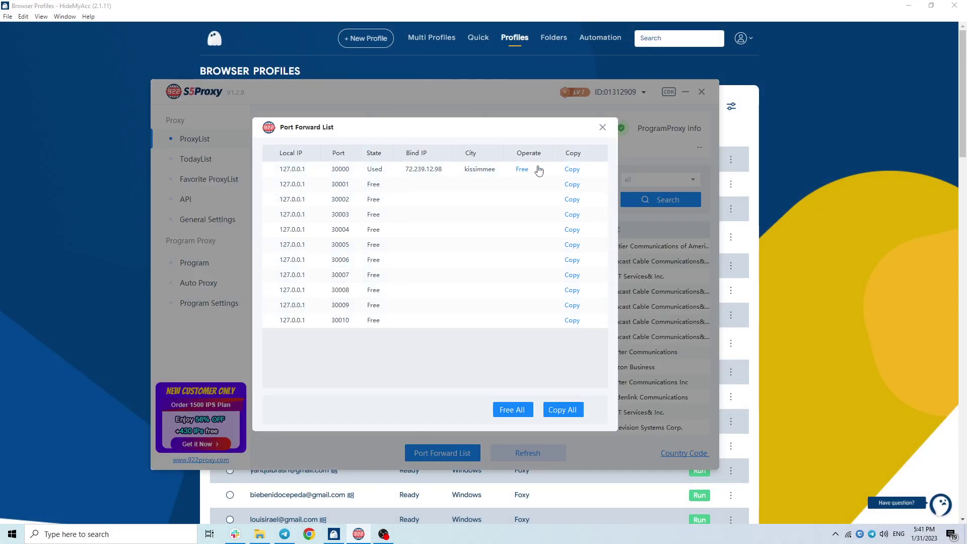
left_click(574, 171)
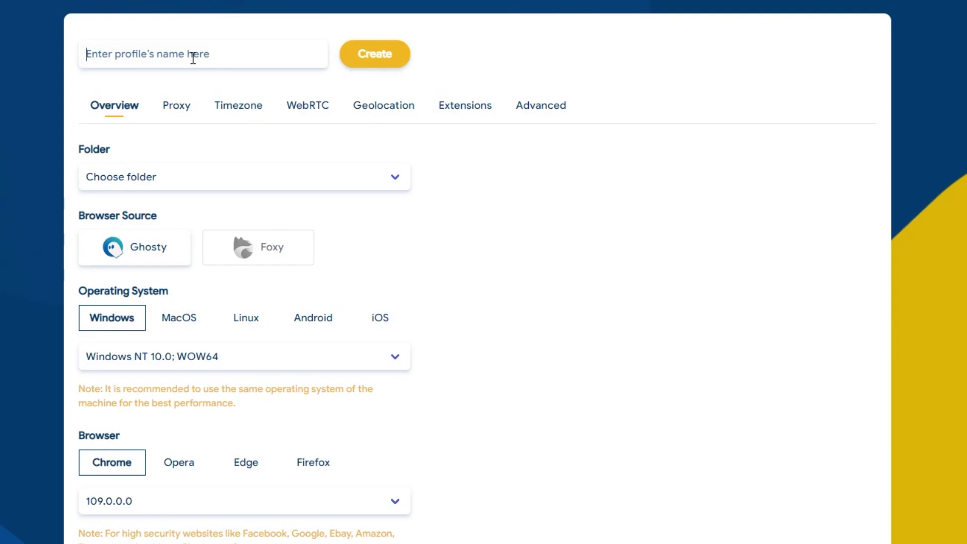
Create 'Profile 1' with SOCKS5 proxy 127.0.0.1:30000 imported and checked.
type("Profile 1")
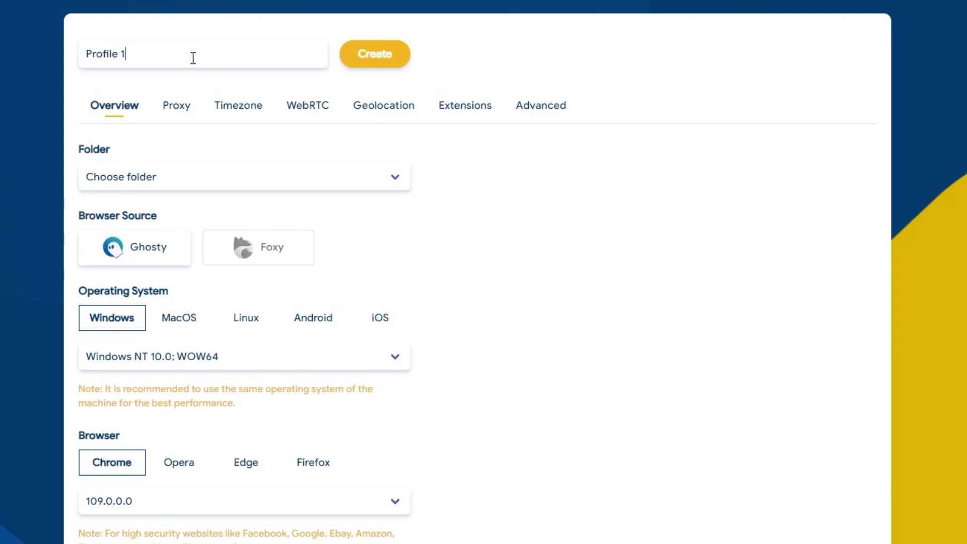
left_click(176, 108)
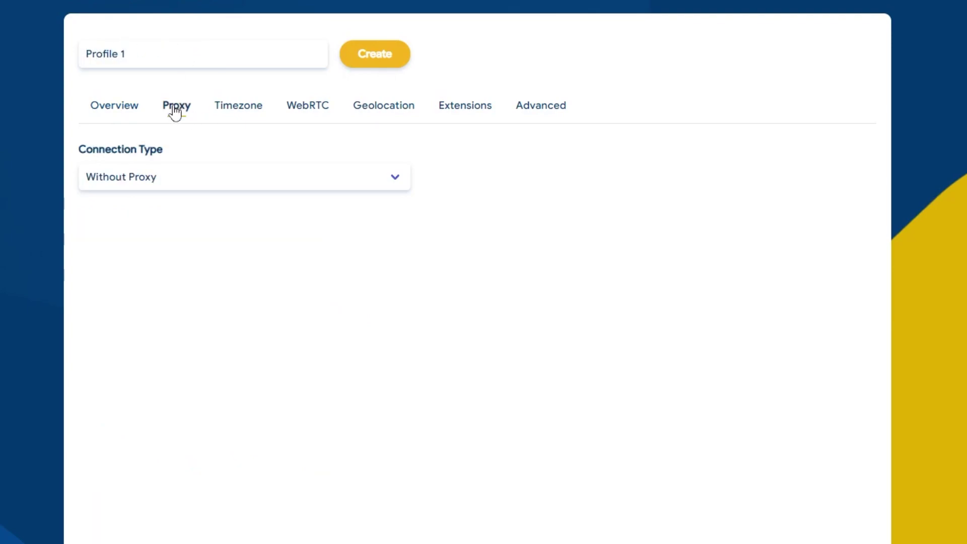
left_click(154, 186)
left_click(153, 237)
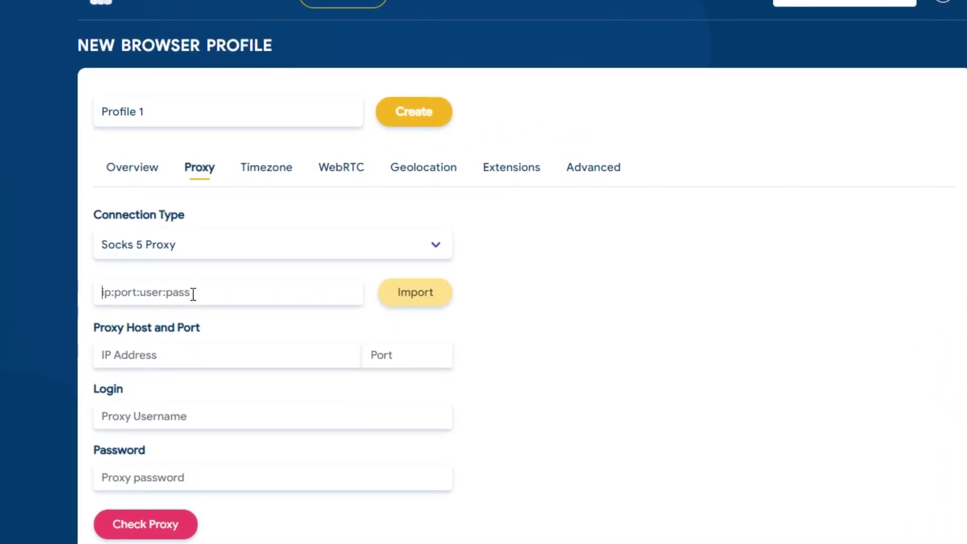
type("127.0.0.1:30000")
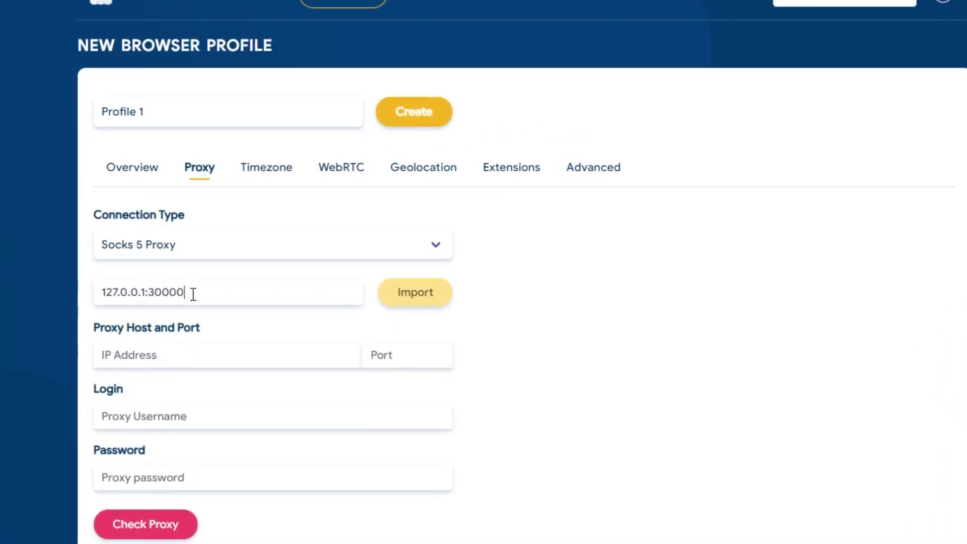
left_click(409, 298)
scroll(318, 413, "down", 2)
left_click(155, 434)
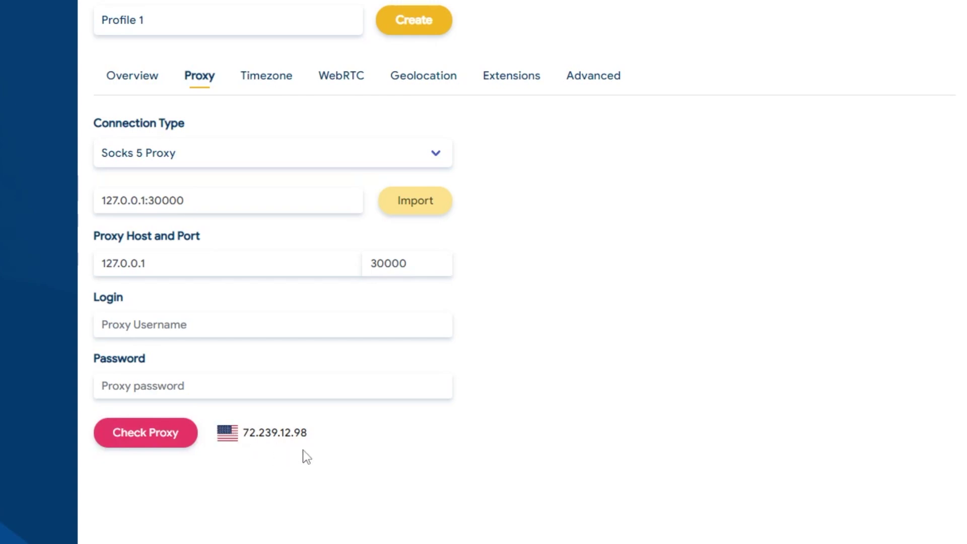
left_click(410, 29)
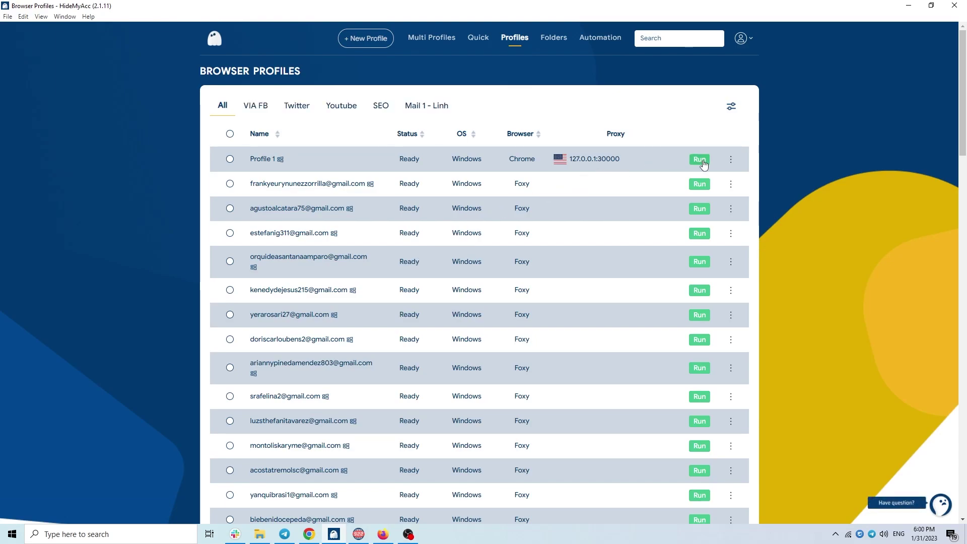
Run Profile 1 to launch its browser through the Kissimmee US proxy.
left_click(701, 160)
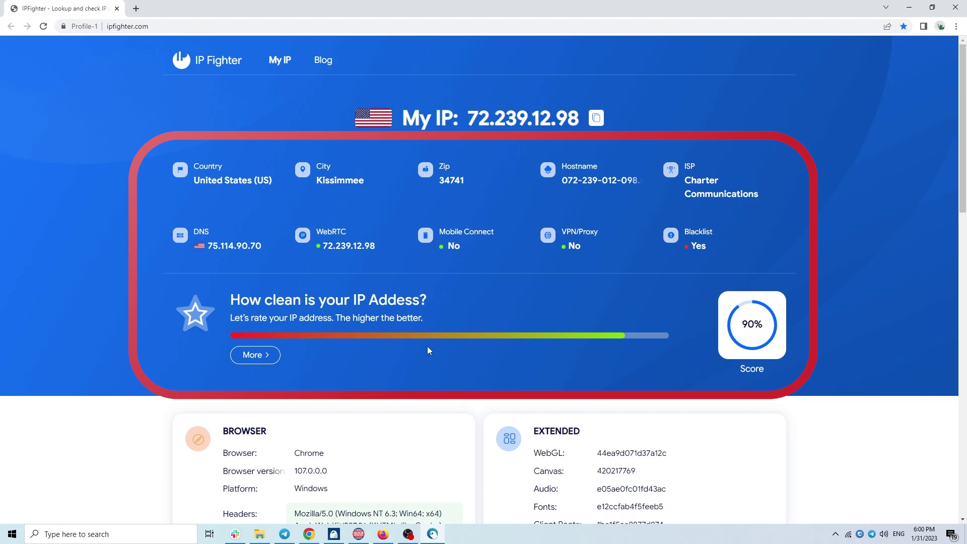
Compare the IP with 922 S5Proxy, then reveal IP Fighter's Pbl and Zen spamhaus blacklist listings.
left_click(359, 536)
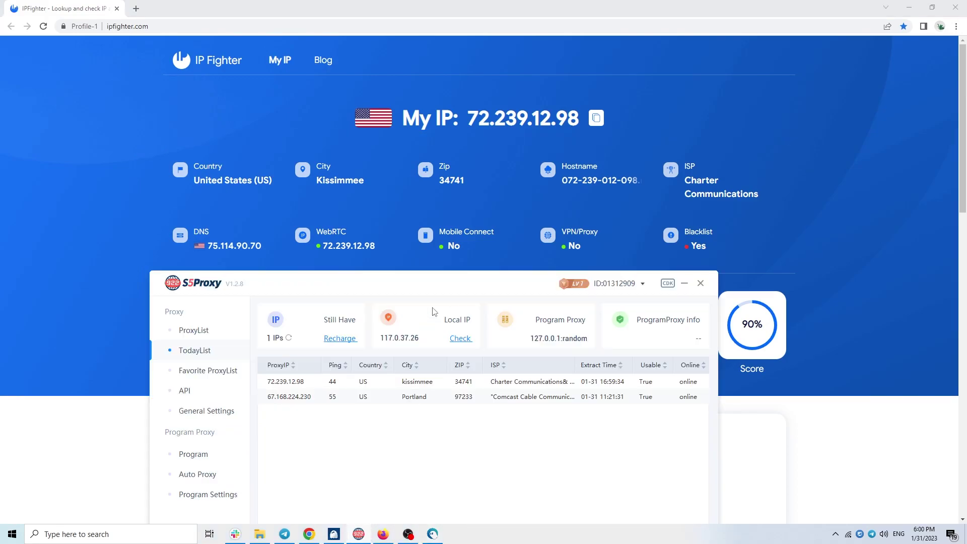
mouse_move(448, 288)
left_mouse_down()
mouse_move(470, 270)
mouse_move(455, 231)
mouse_move(454, 279)
left_mouse_up()
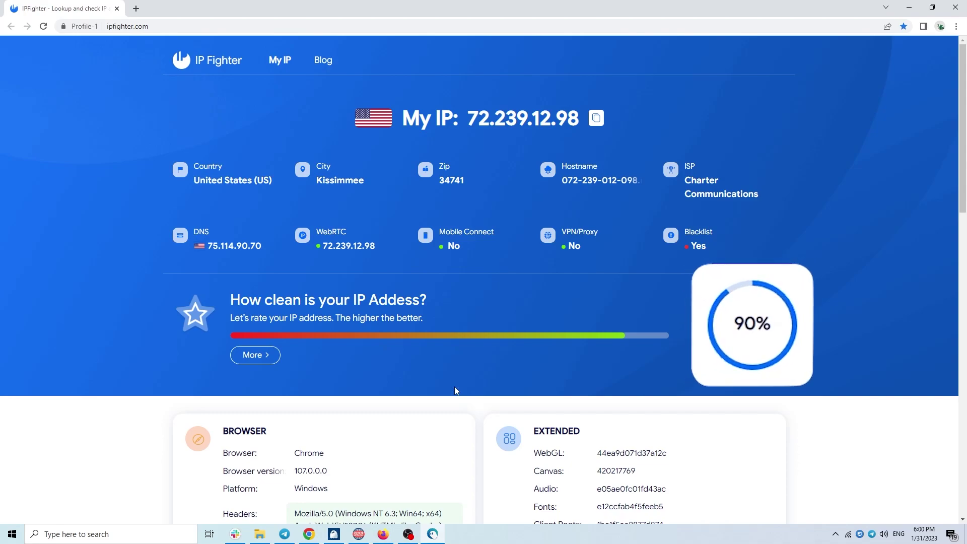
left_click(259, 356)
scroll(561, 331, "down", 2)
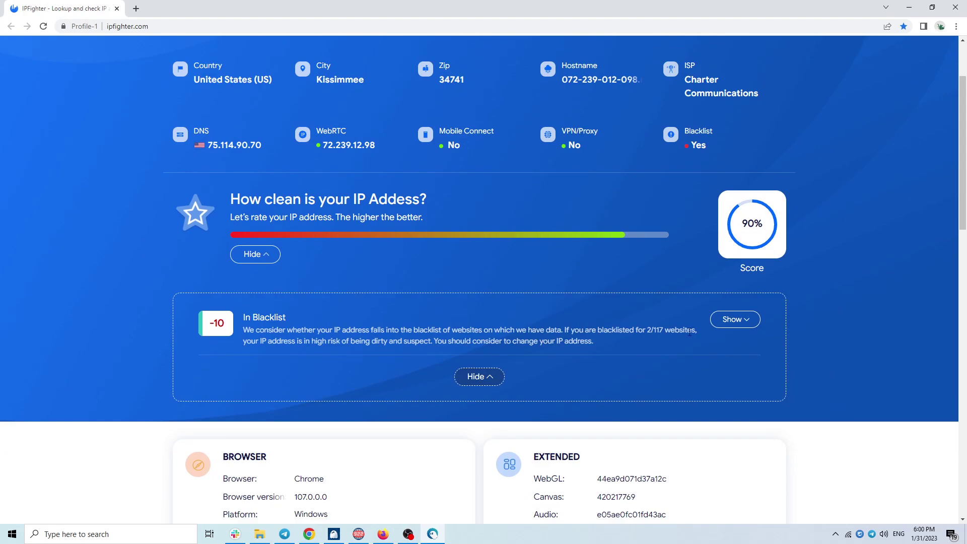
left_click(735, 319)
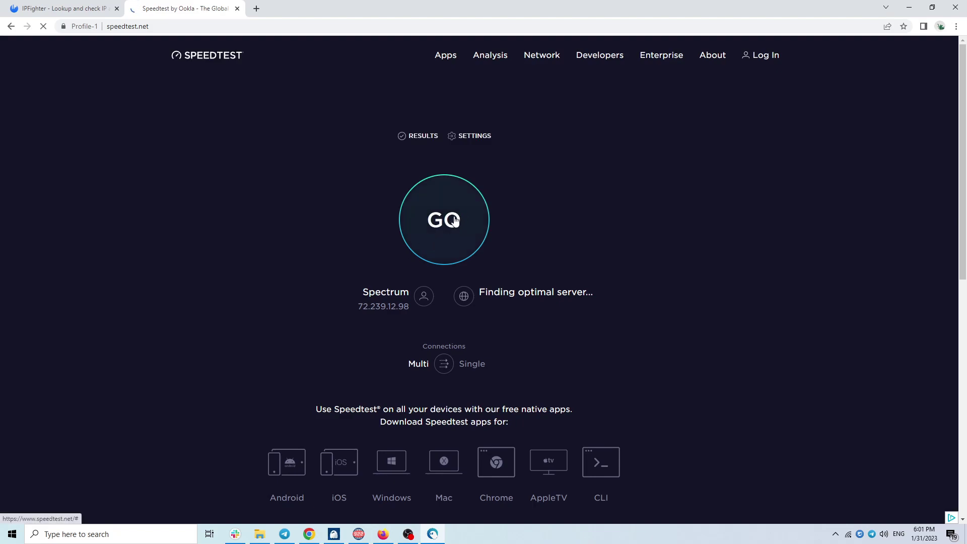
left_click(455, 220)
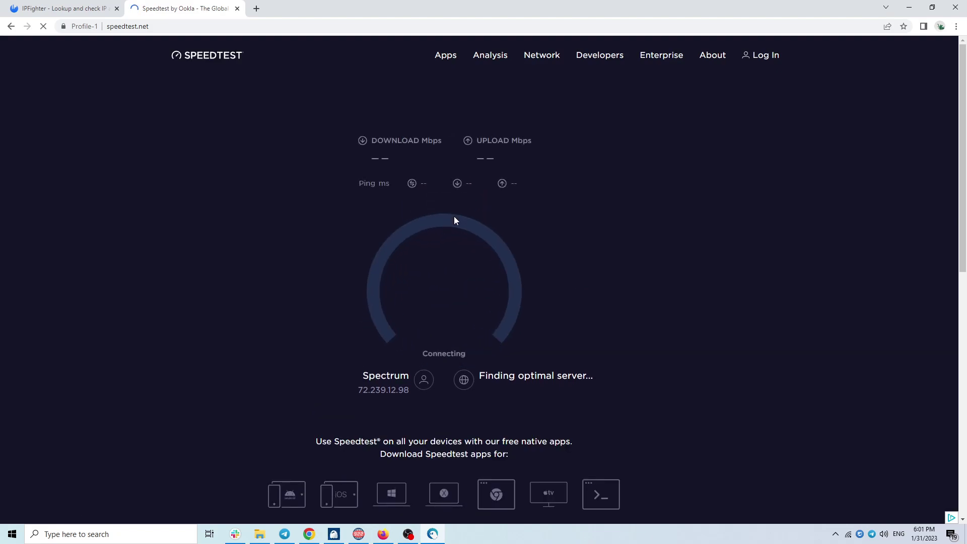